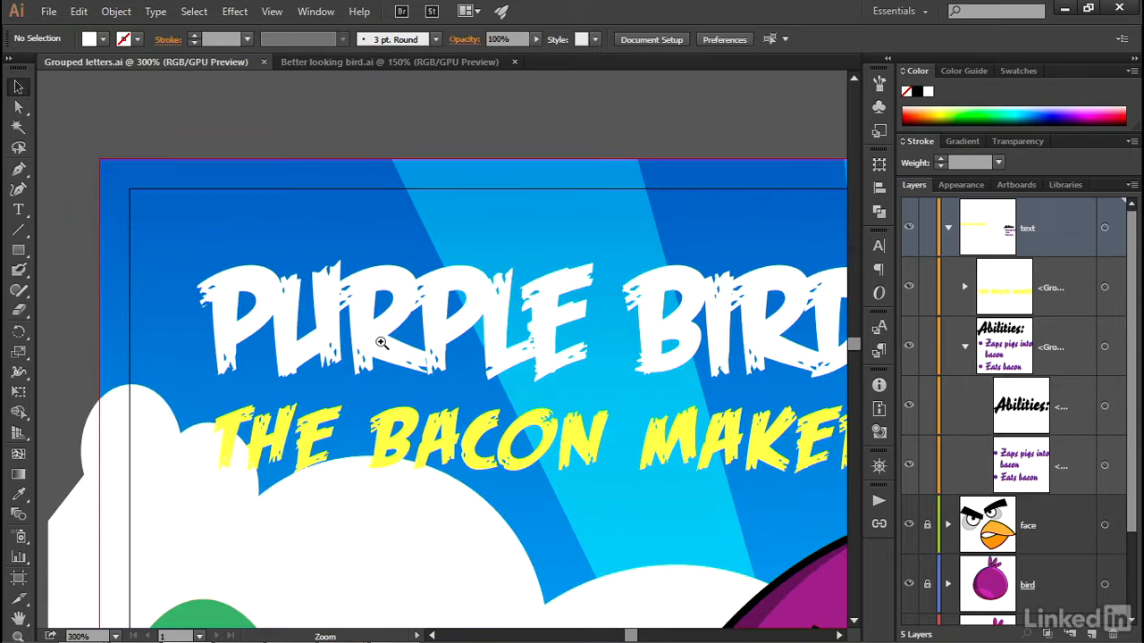
# Select the grouped Purple Bird title lettering and hide its selection edges.
pyautogui.moveTo(378, 340); pyautogui.dragTo(266, 227)
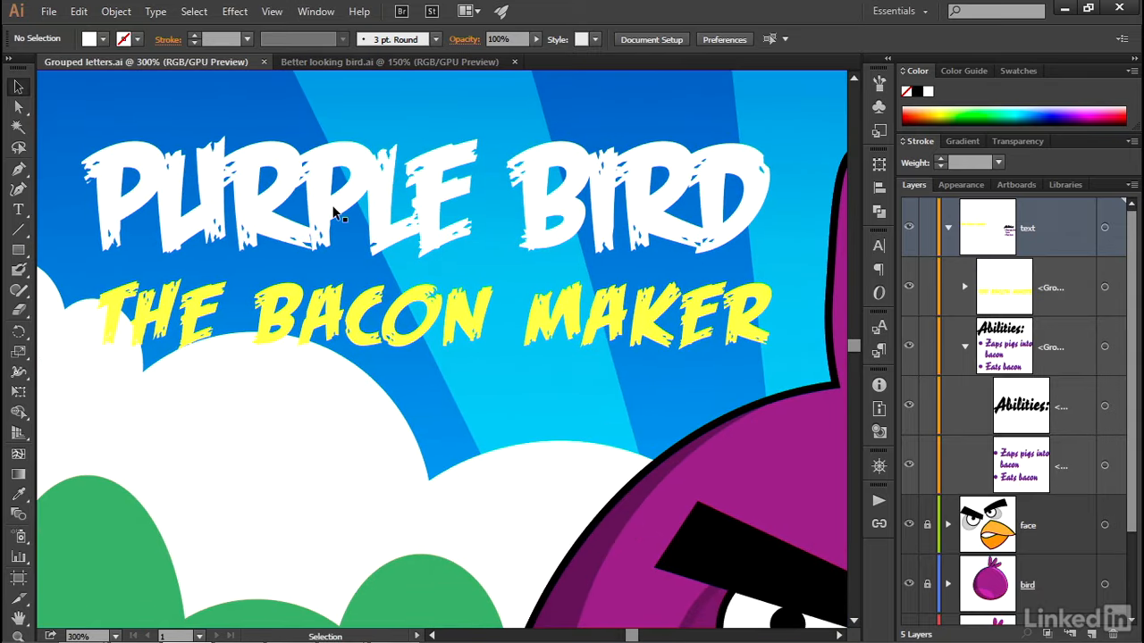
pyautogui.click(335, 212)
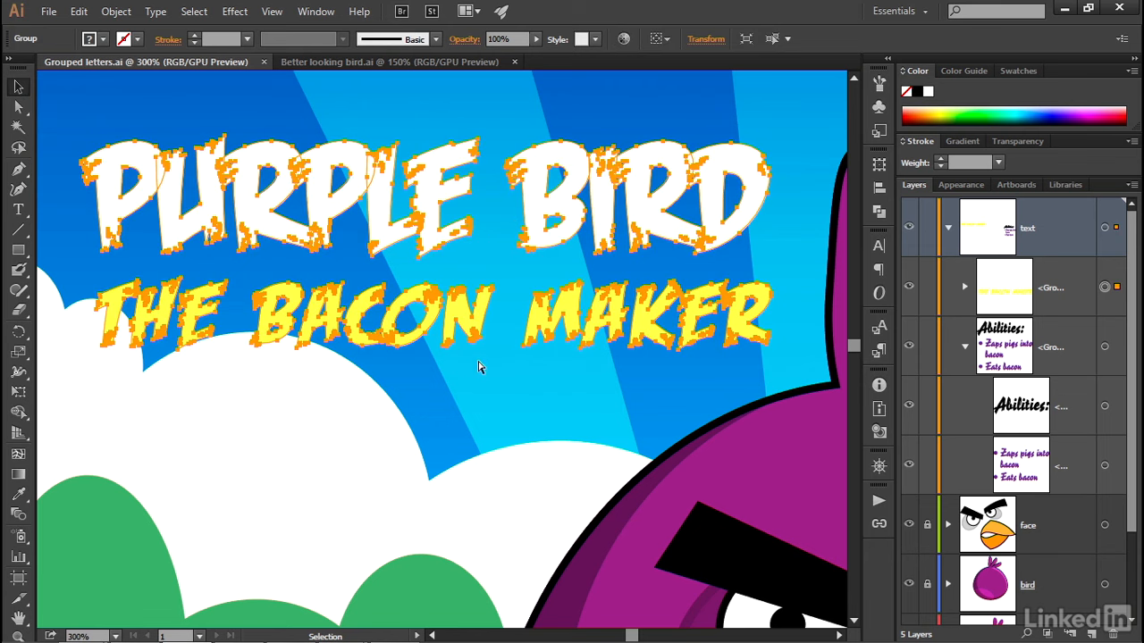
pyautogui.hotkey('ctrl', 'h')
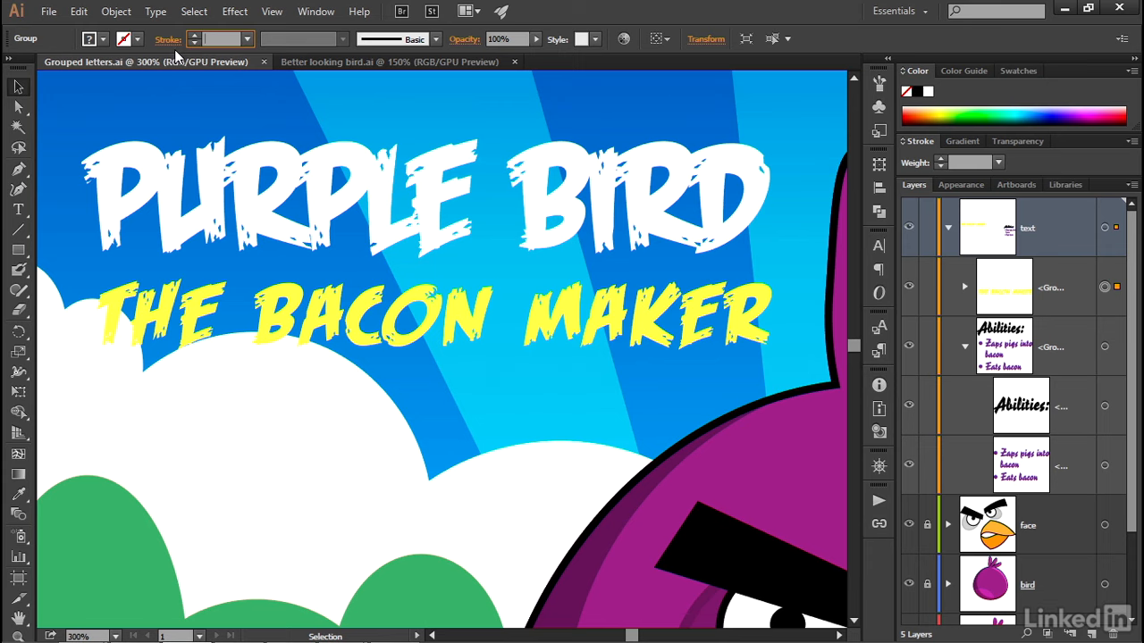
# Try applying a 2.5 pt stroke directly to the lettering of the title group.
pyautogui.click(219, 38)
pyautogui.write('2.5')
pyautogui.press('Return')
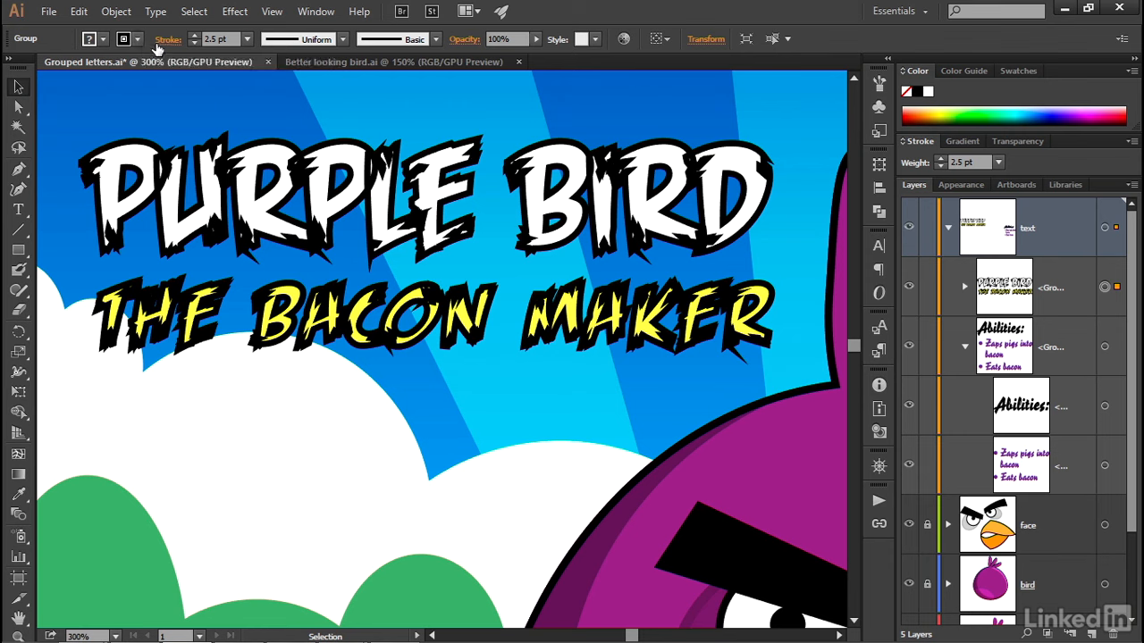
# Try round-join corners and outside alignment on the title's stroke, and check the overlapping letters up close.
pyautogui.click(164, 42)
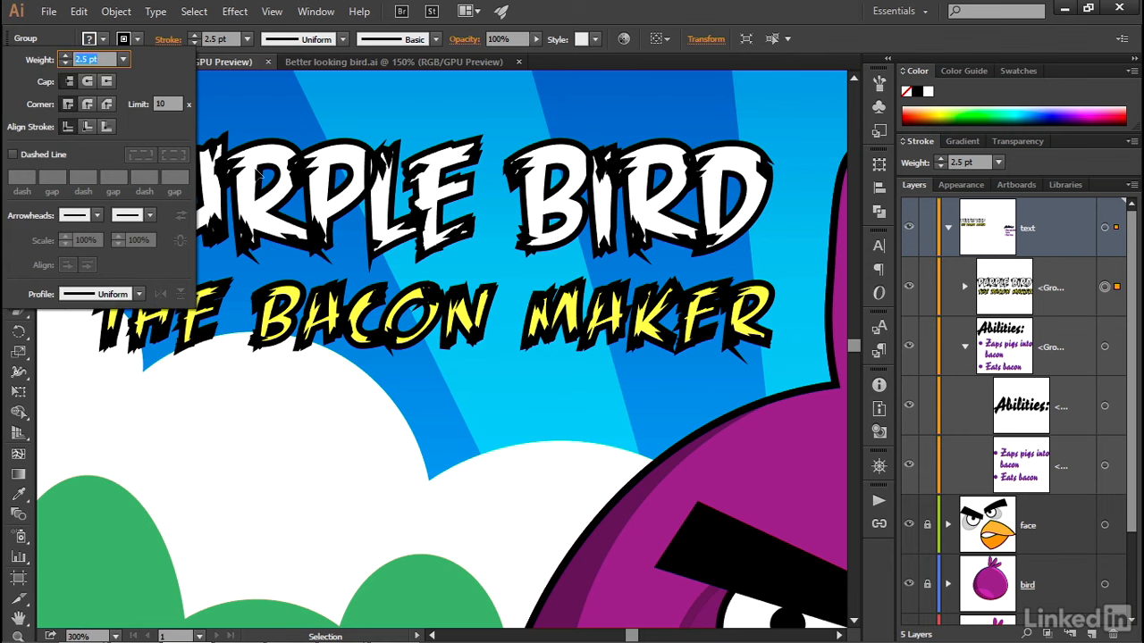
pyautogui.click(86, 104)
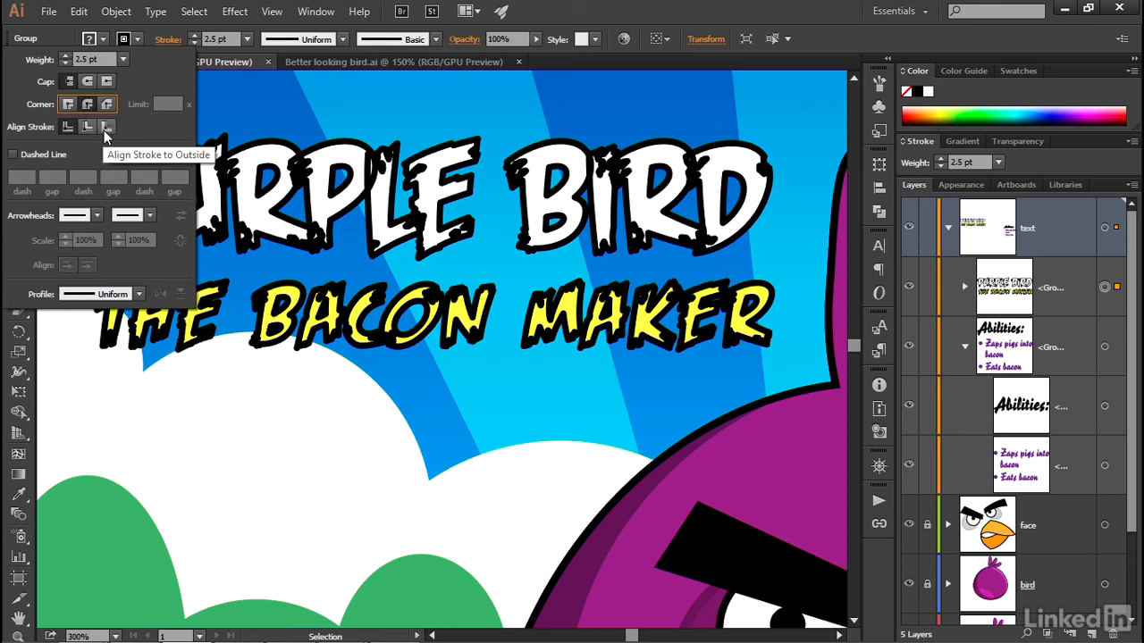
pyautogui.click(105, 127)
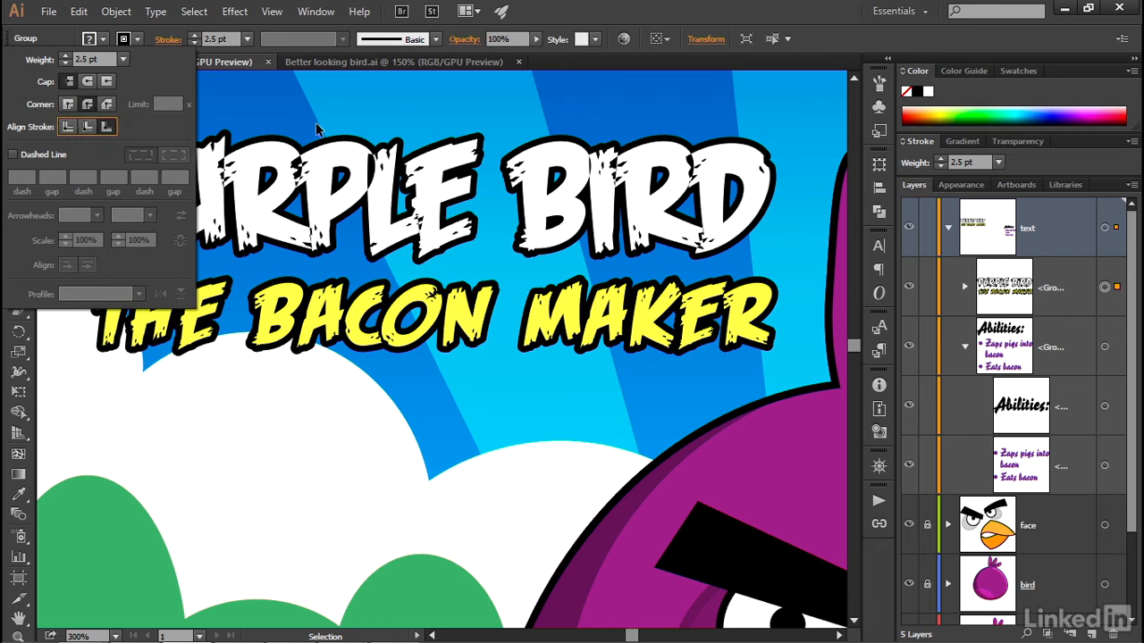
pyautogui.press('z')
pyautogui.click(357, 184)
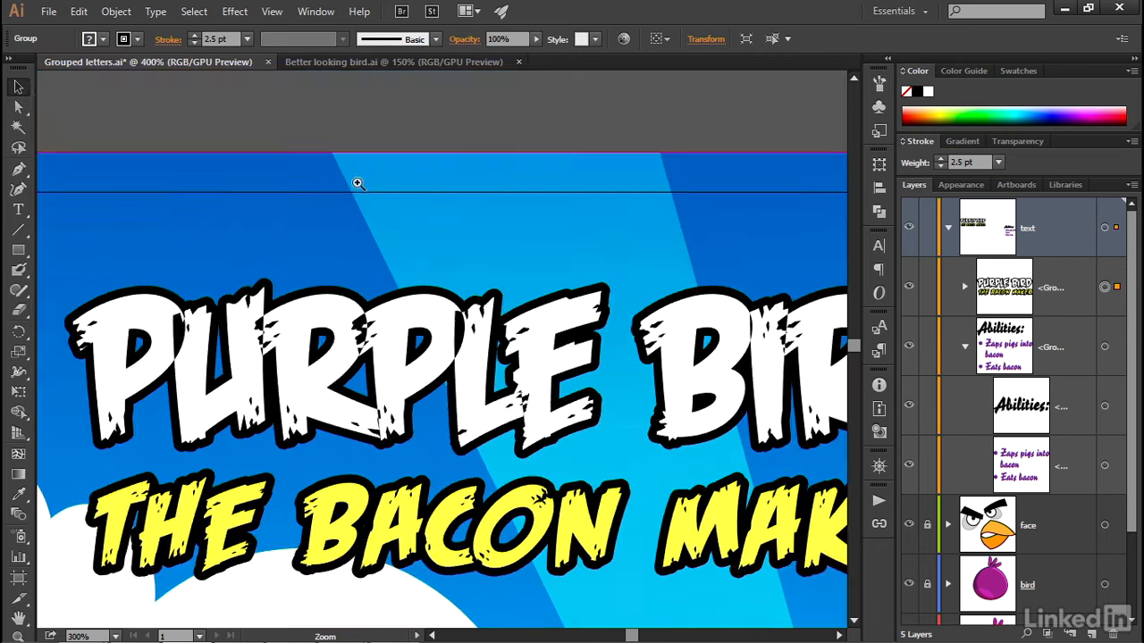
pyautogui.click(463, 341)
pyautogui.click(457, 350)
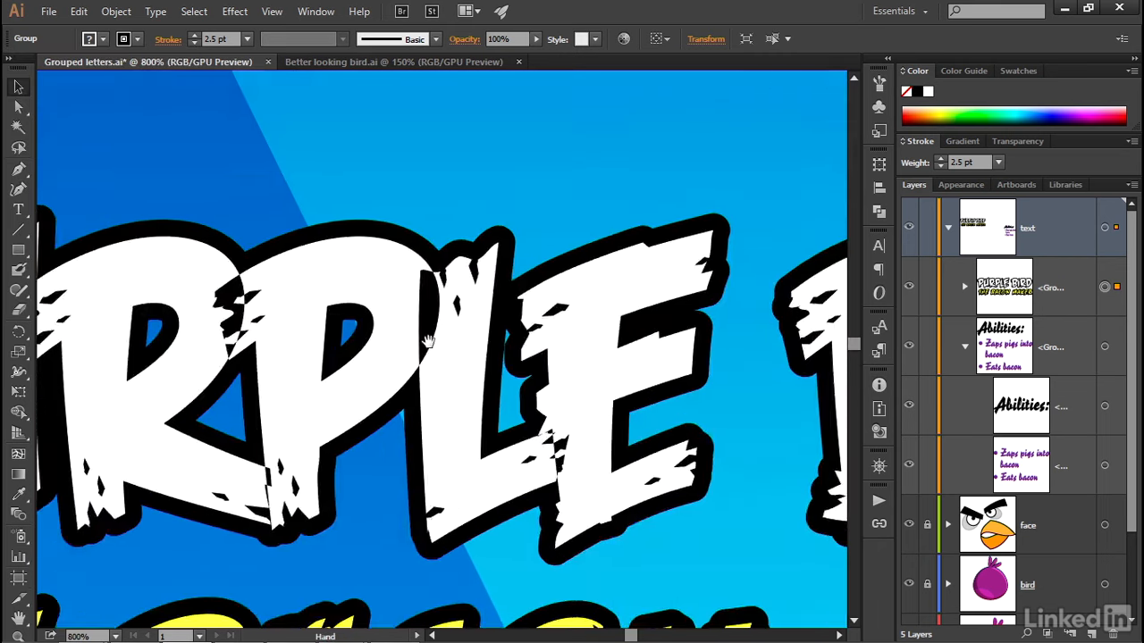
pyautogui.moveTo(429, 341); pyautogui.dragTo(447, 238)
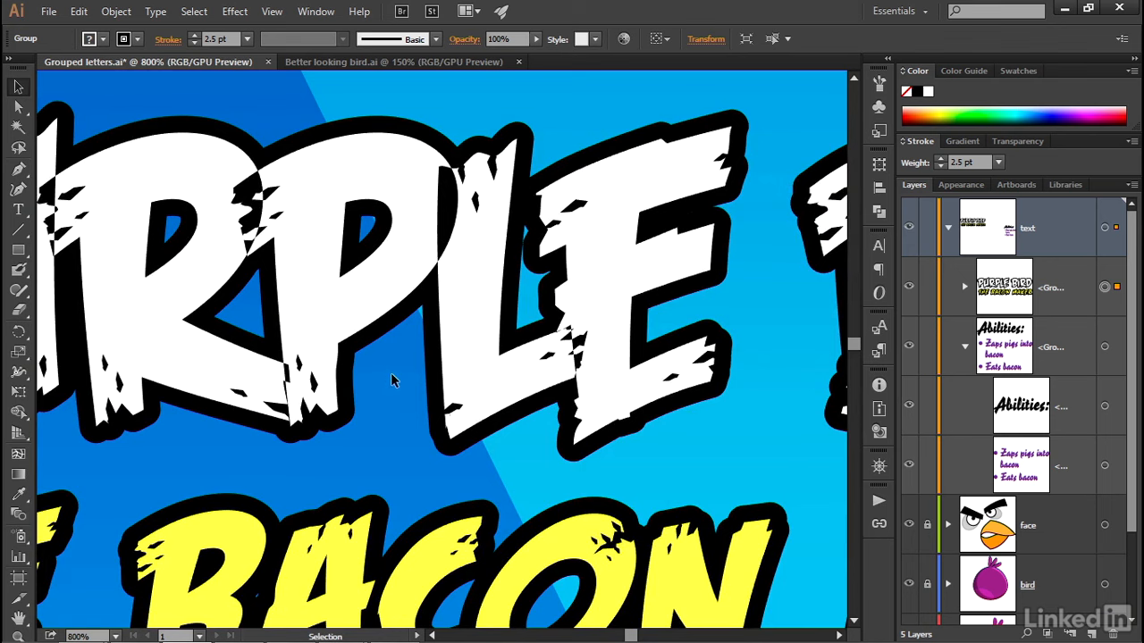
# Undo the stroke weight, corner and alignment changes on the title group.
pyautogui.press('ctrl')
pyautogui.hotkey('ctrl', 'z')
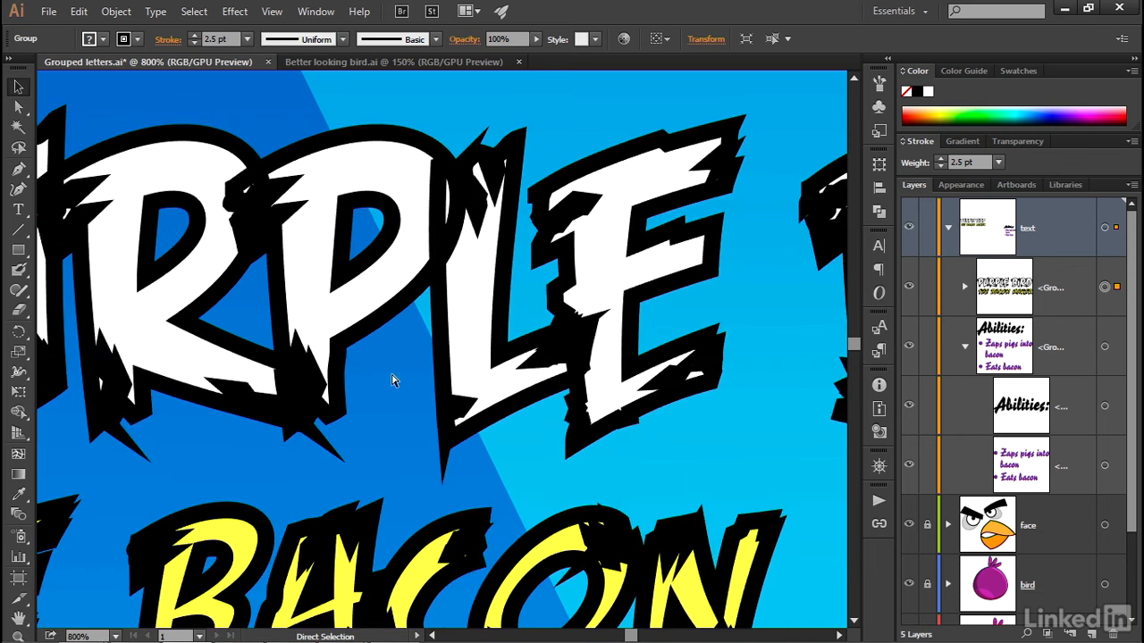
pyautogui.hotkey('ctrl', 'z')
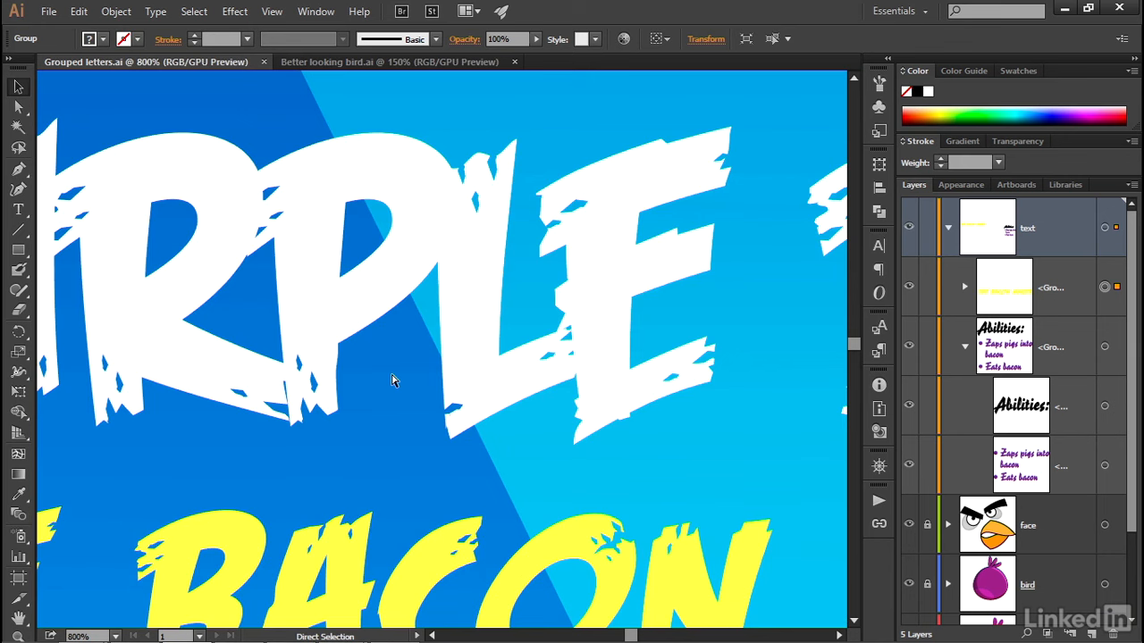
# Expand the title group to show its two subgroups and bring up the group's appearance attributes.
pyautogui.hotkey('ctrl', '-')
pyautogui.hotkey('ctrl', '-')
pyautogui.hotkey('ctrl', '-')
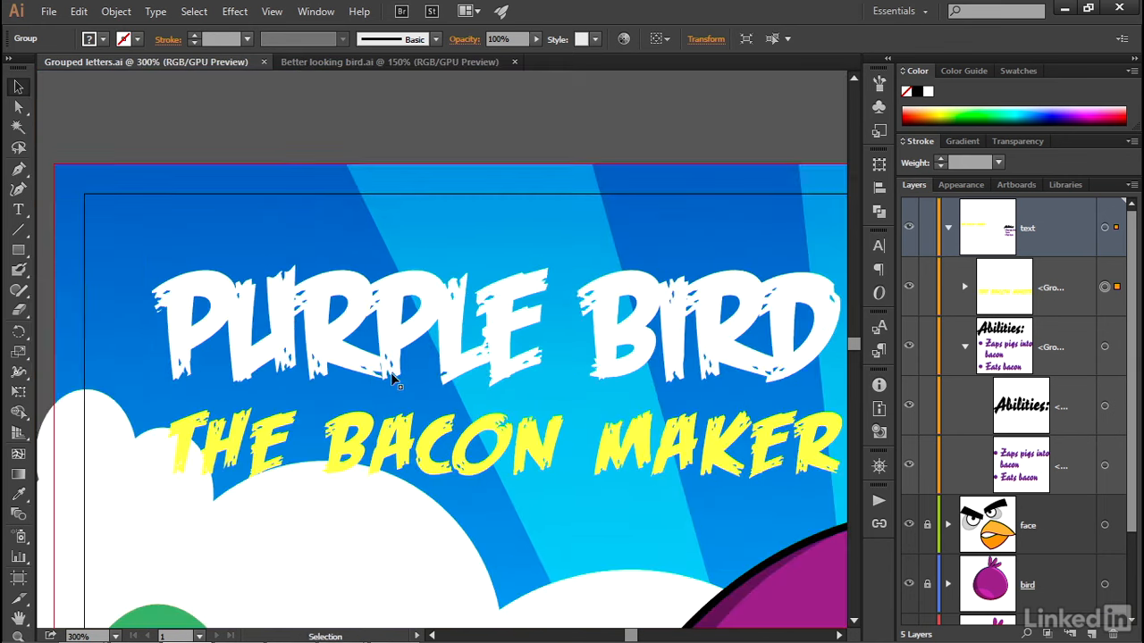
pyautogui.press('space')
pyautogui.moveTo(341, 384); pyautogui.dragTo(258, 243)
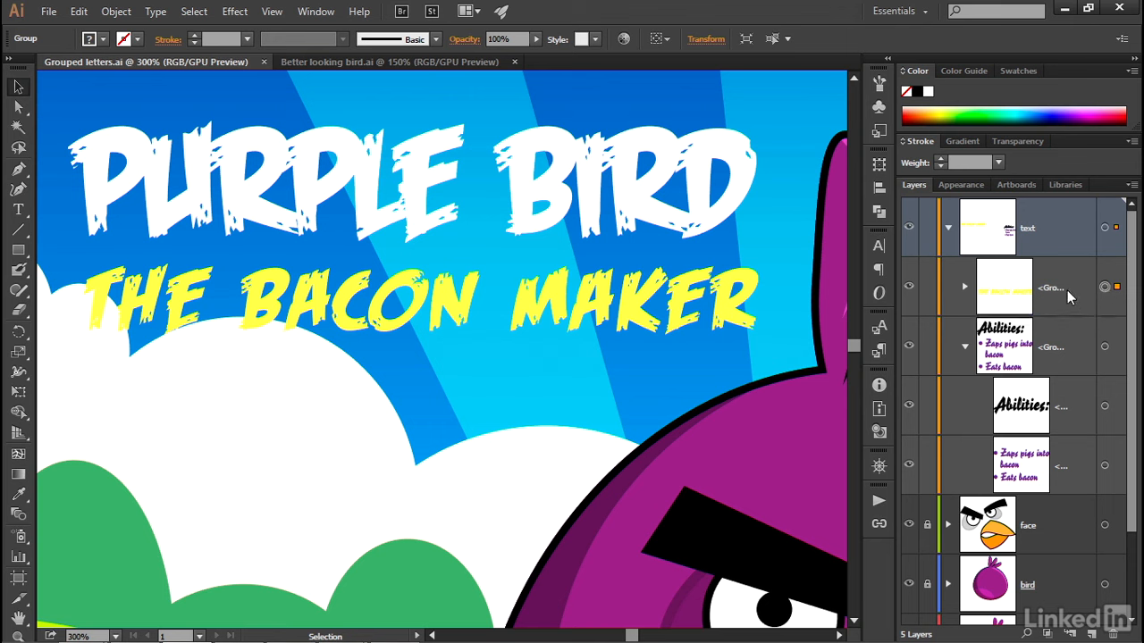
pyautogui.click(964, 286)
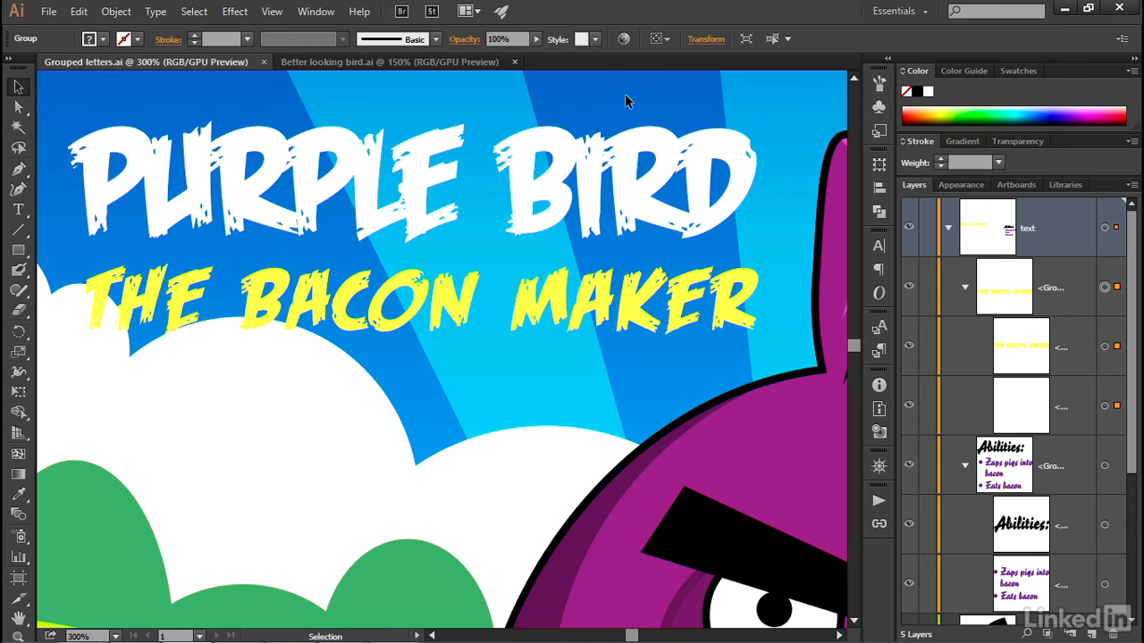
pyautogui.click(315, 14)
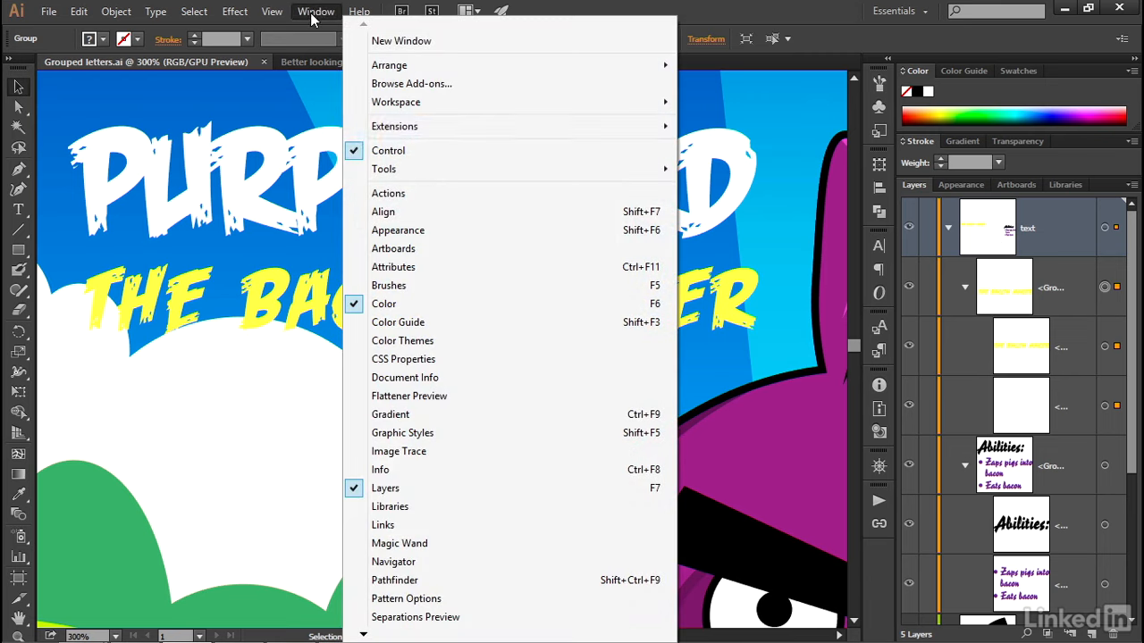
pyautogui.click(444, 233)
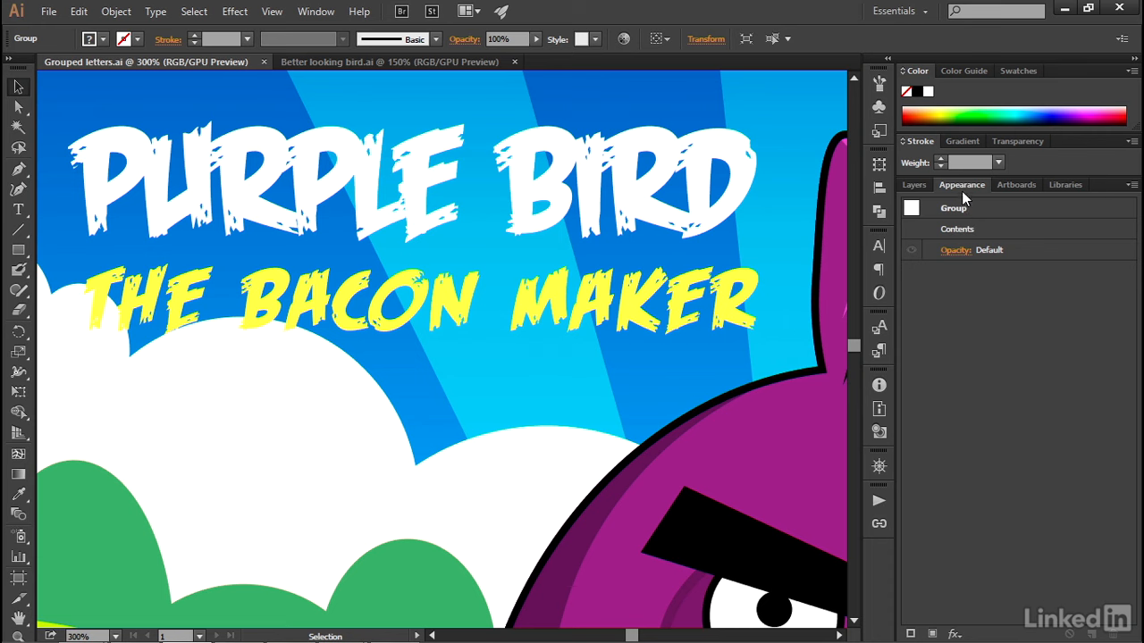
# Add a new stroke to the title group as a whole and set its weight to 5 pt.
pyautogui.click(911, 634)
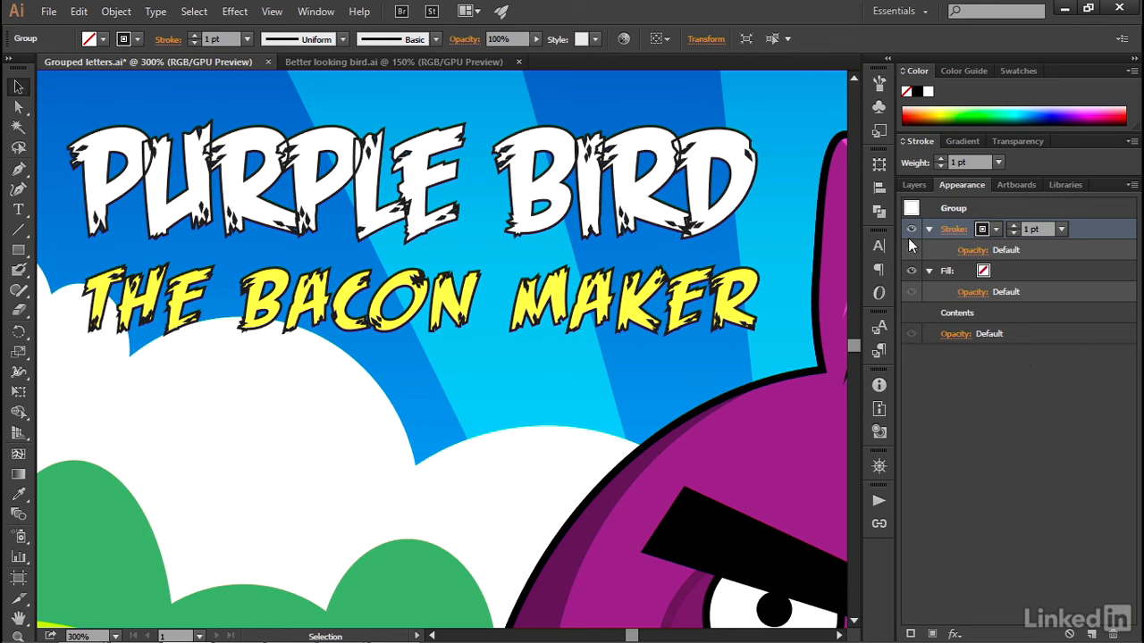
pyautogui.click(1037, 229)
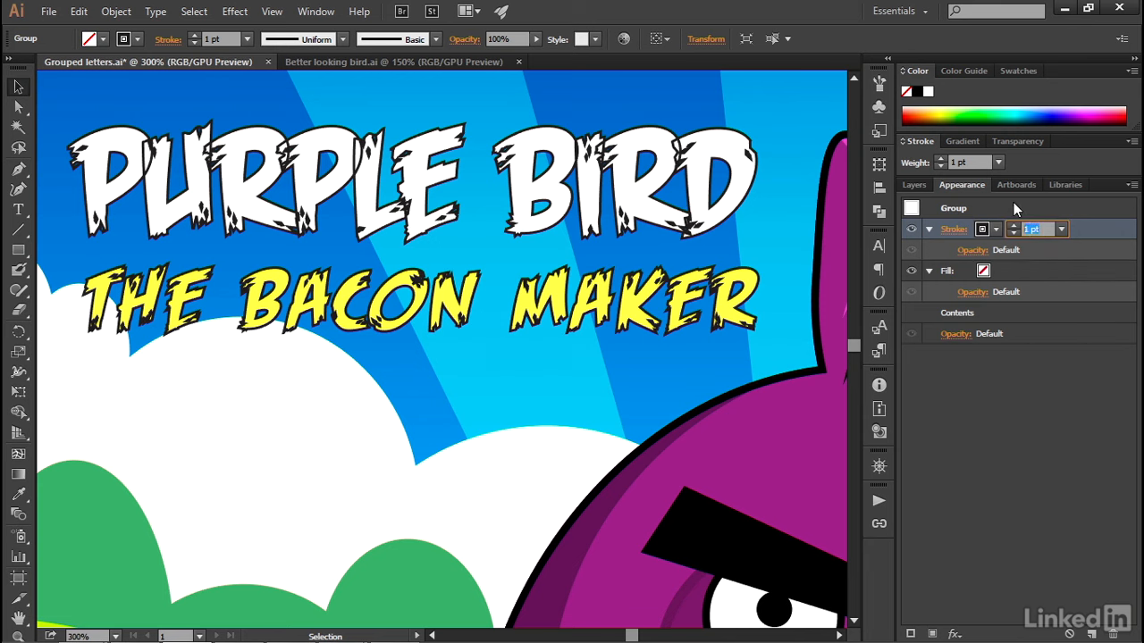
pyautogui.write('5')
pyautogui.press('Return')
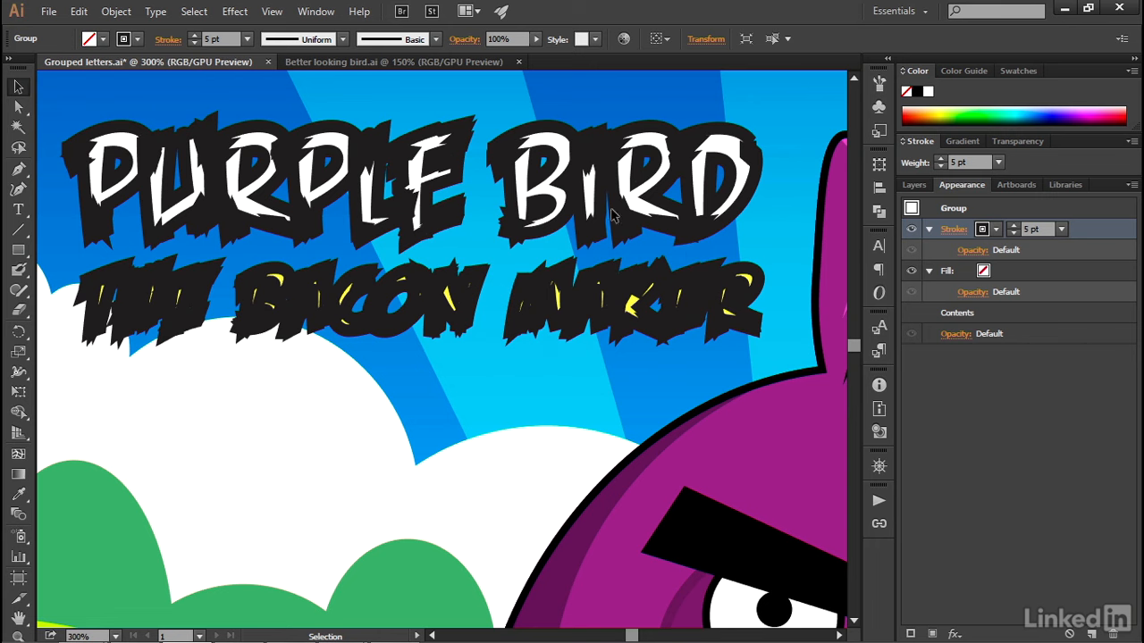
# Give the title group's stroke round-join corners and place it below the group's Contents.
pyautogui.click(952, 231)
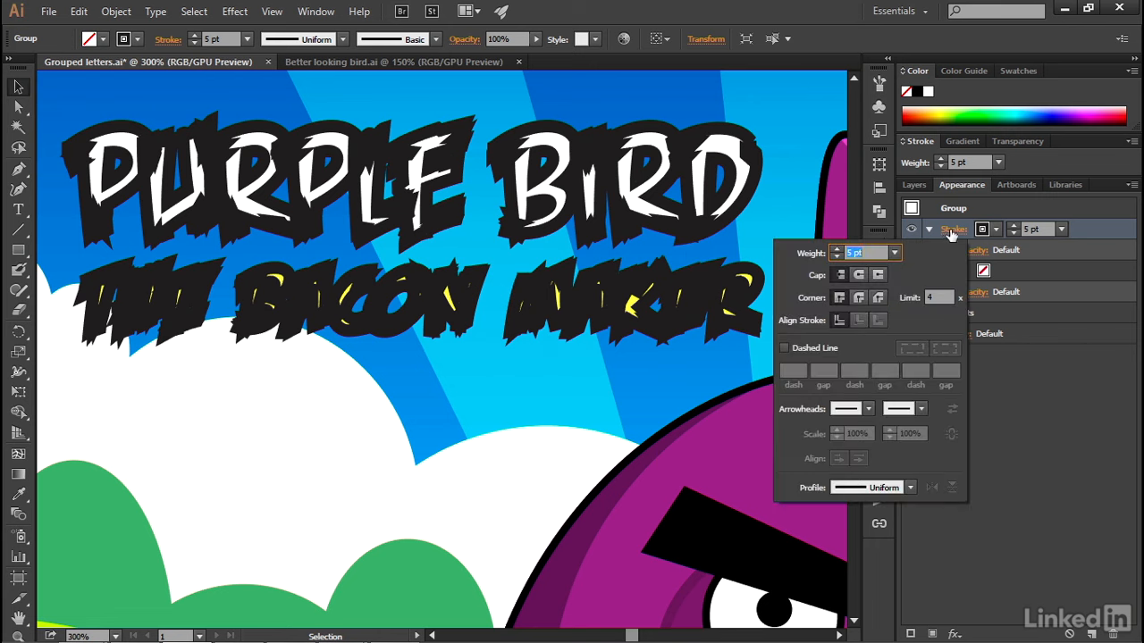
pyautogui.click(857, 299)
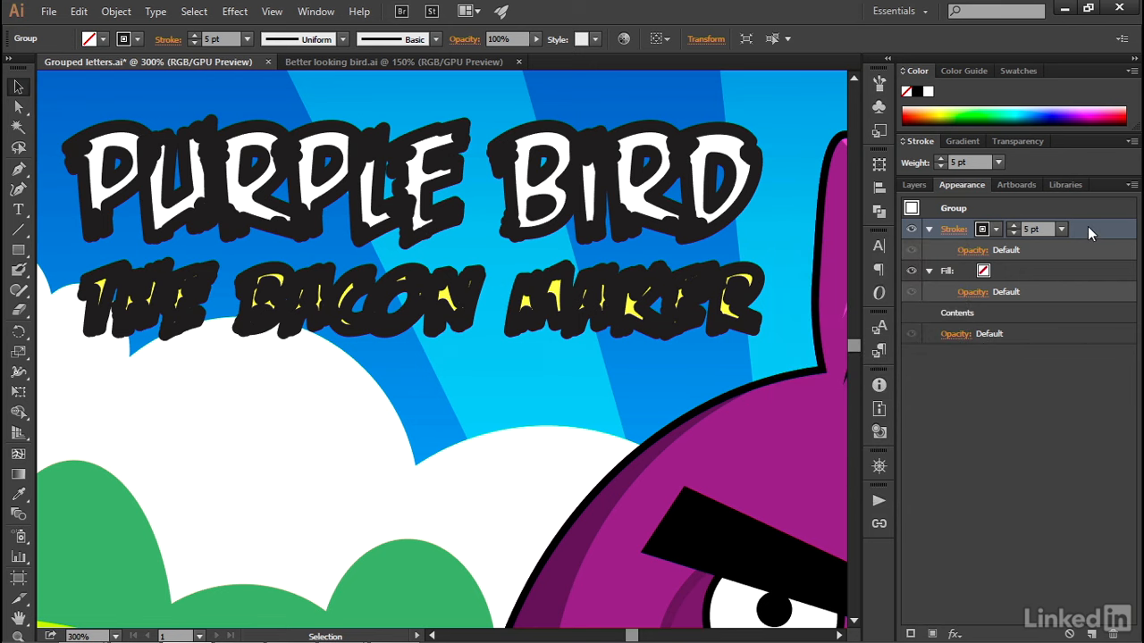
pyautogui.moveTo(1086, 230)
pyautogui.mouseDown()
pyautogui.moveTo(1073, 232)
pyautogui.moveTo(1062, 324)
pyautogui.moveTo(956, 322)
pyautogui.mouseUp()
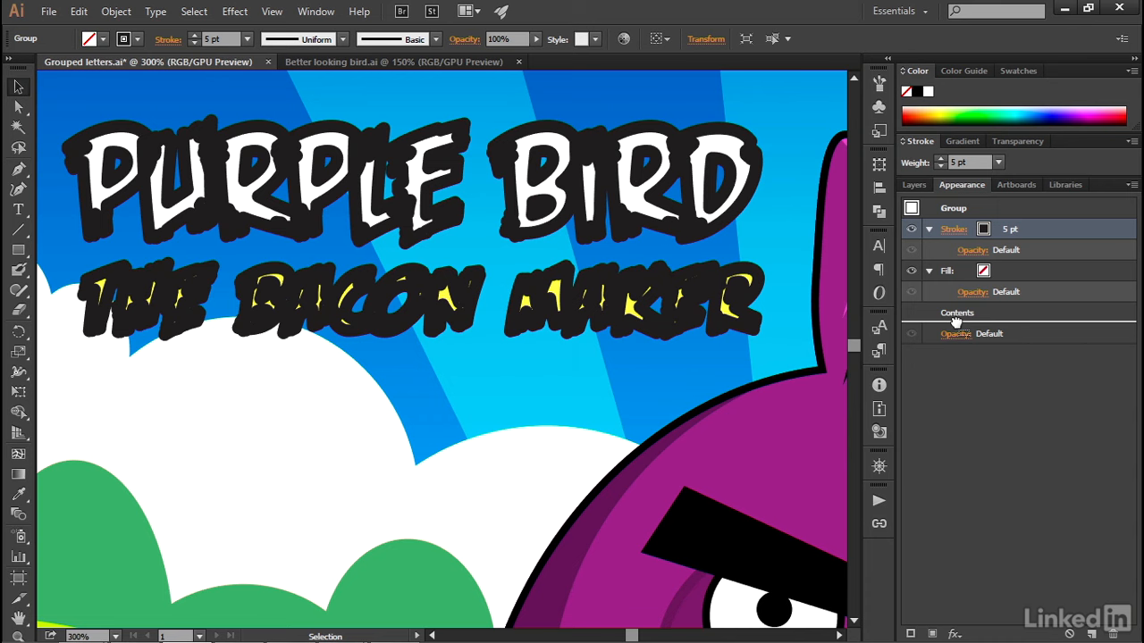
pyautogui.moveTo(957, 322); pyautogui.dragTo(957, 323)
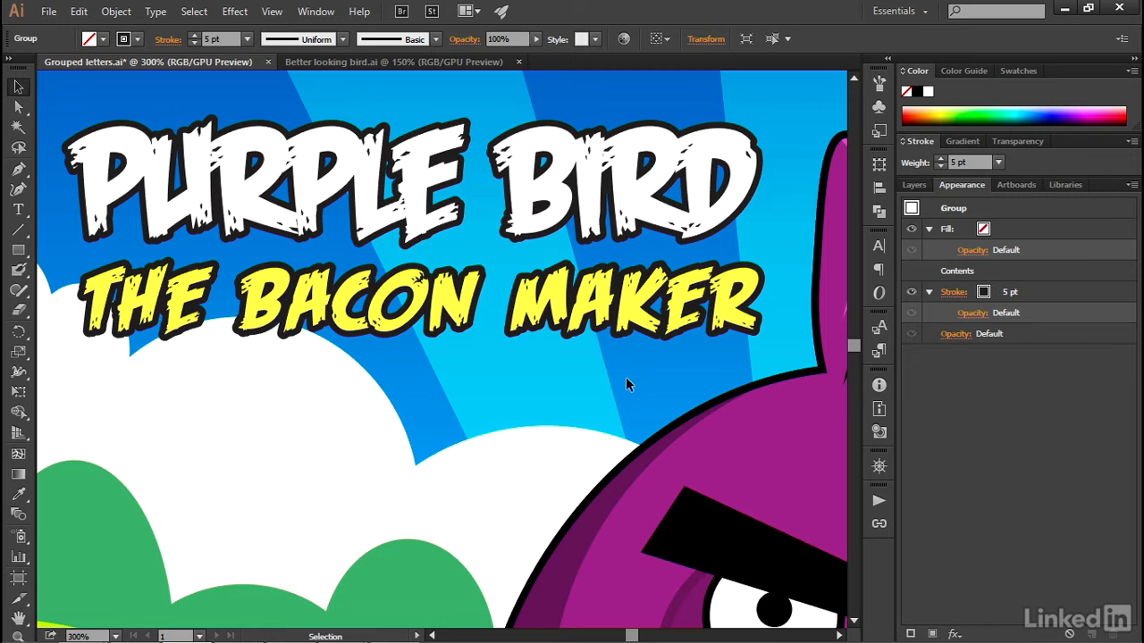
# Add a 3 pt white stroke to the grouped Abilities text beside the bird, keeping the selection edges hidden.
pyautogui.moveTo(822, 433); pyautogui.dragTo(177, 269)
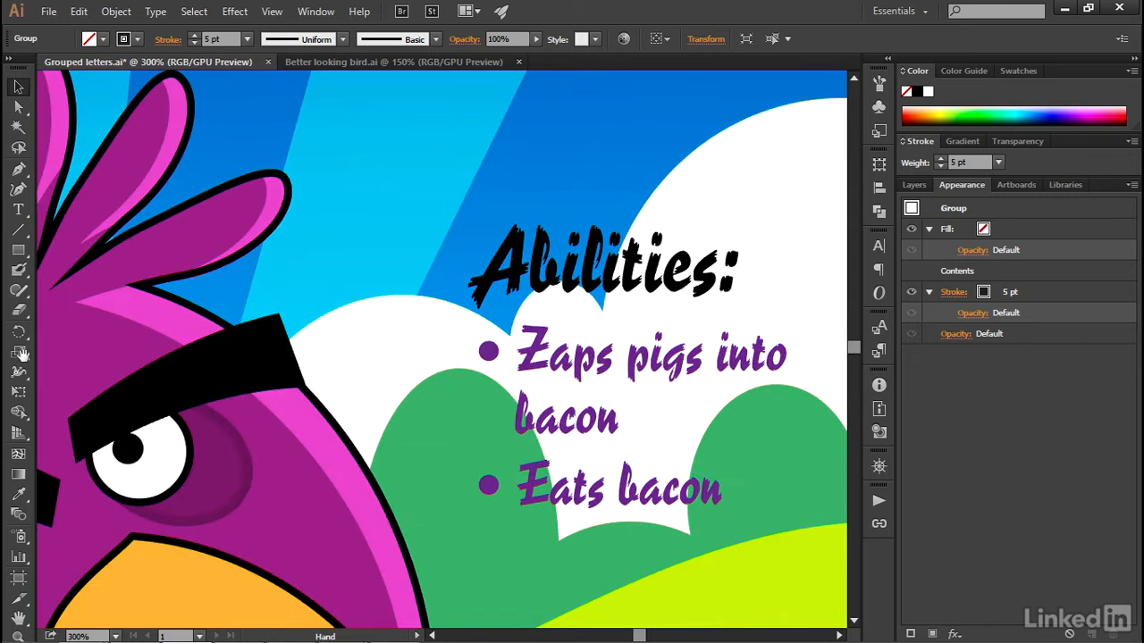
pyautogui.moveTo(558, 442); pyautogui.dragTo(544, 390)
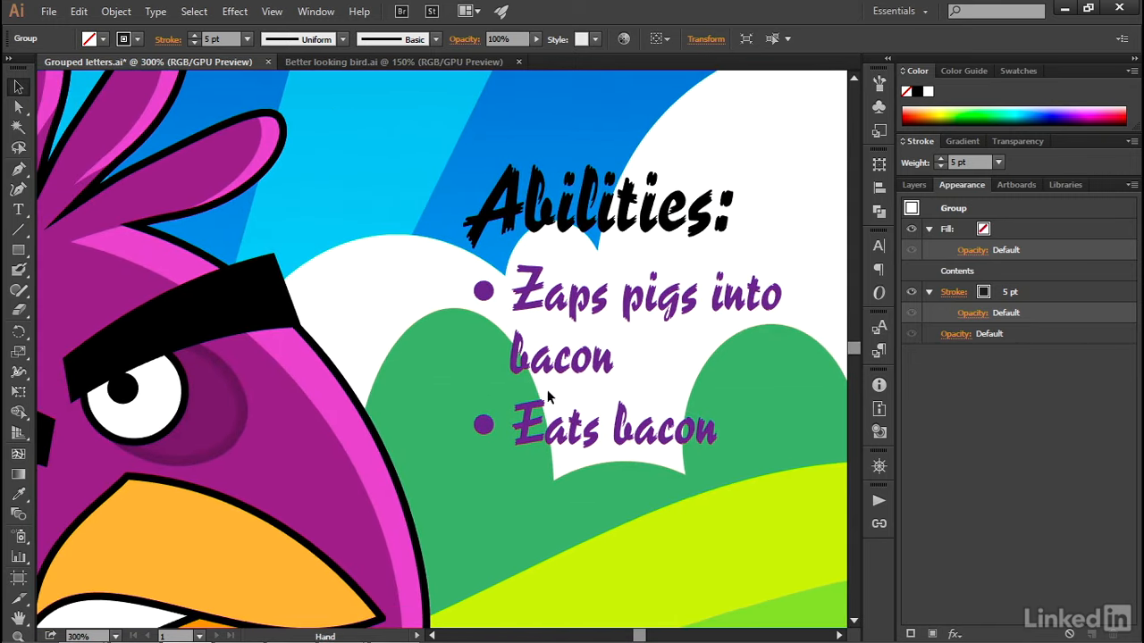
pyautogui.click(536, 229)
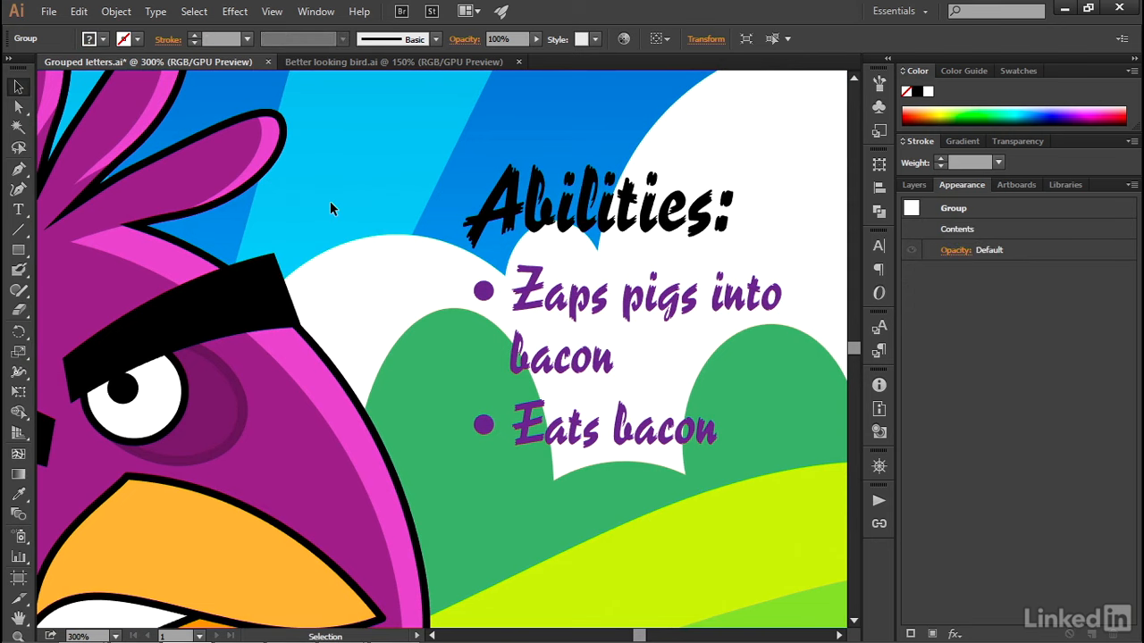
pyautogui.press('ctrl')
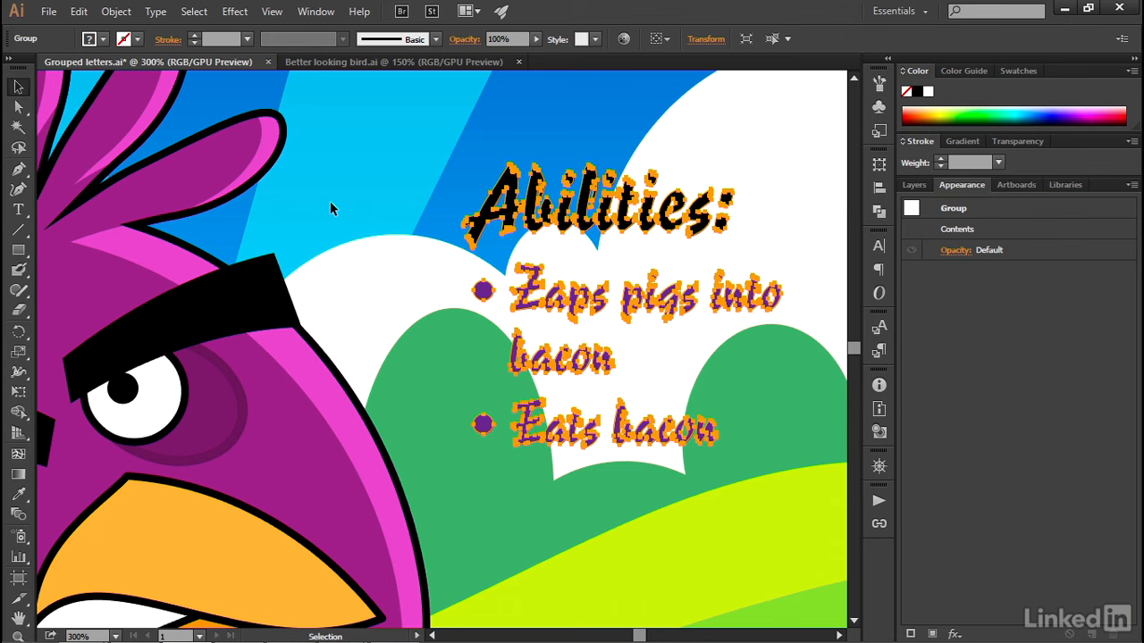
pyautogui.hotkey('ctrl', 'shift', 'a')
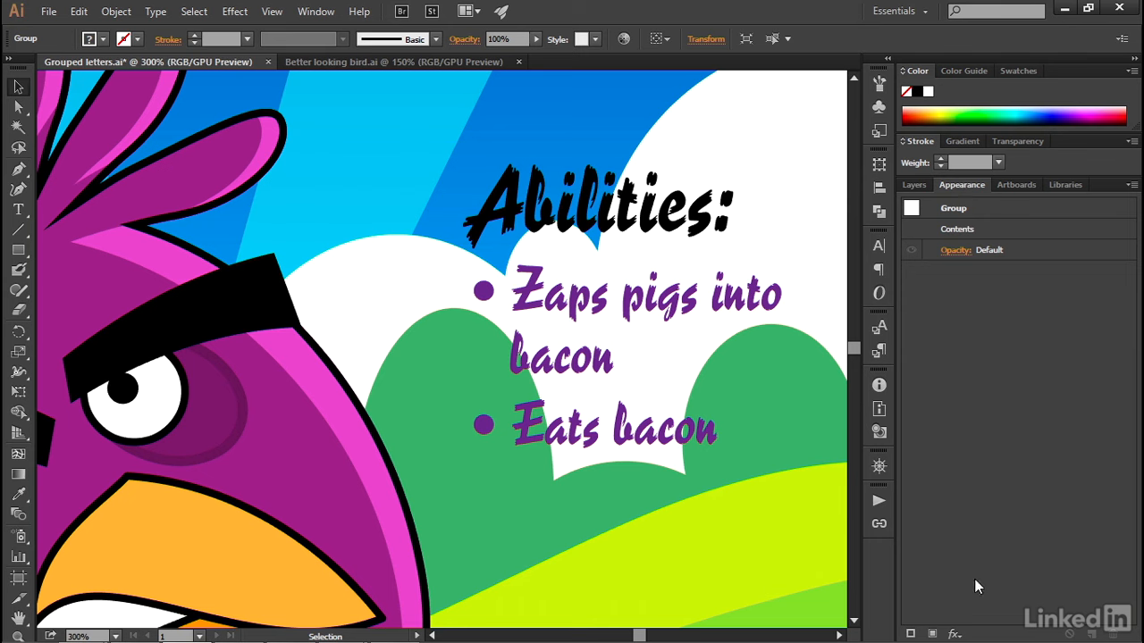
pyautogui.click(910, 635)
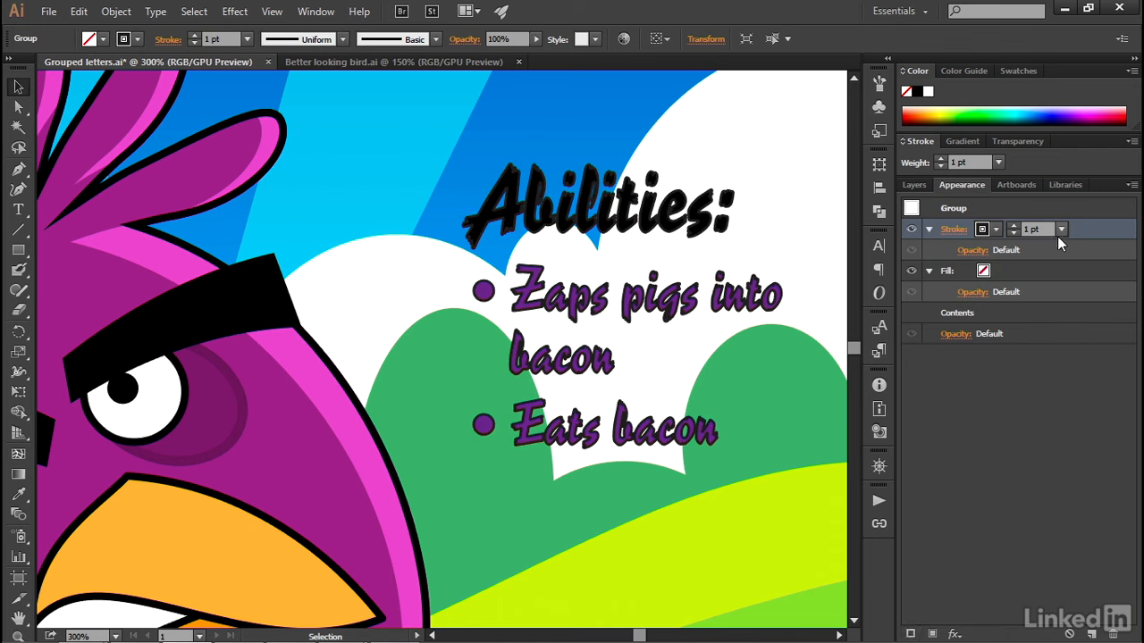
pyautogui.moveTo(1045, 229); pyautogui.dragTo(1020, 230)
pyautogui.write('3')
pyautogui.press('Return')
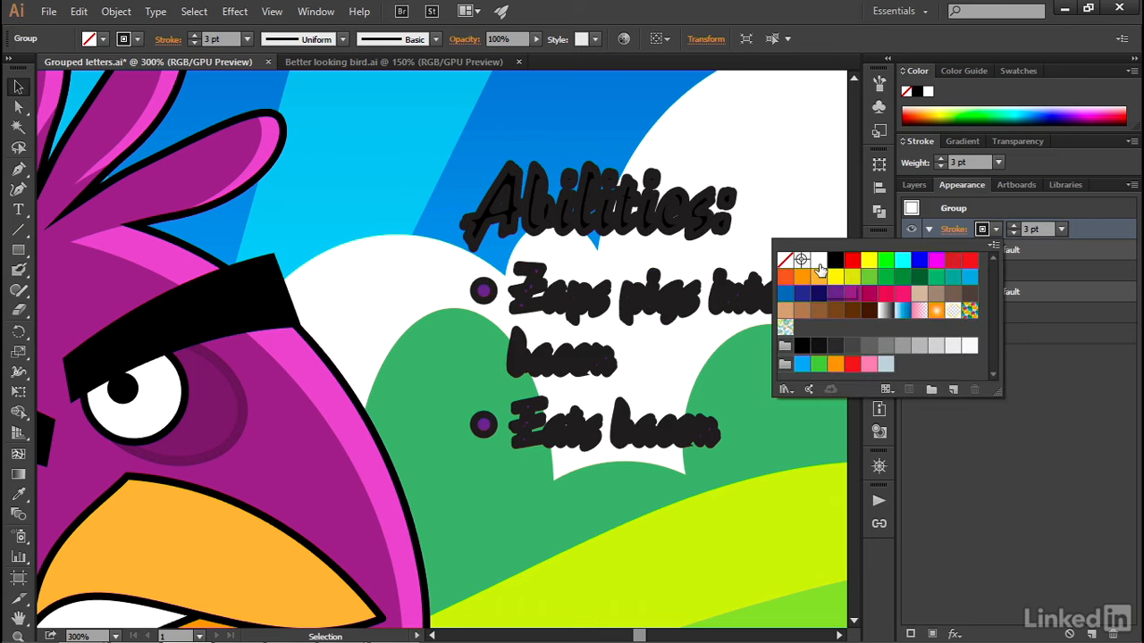
pyautogui.click(819, 260)
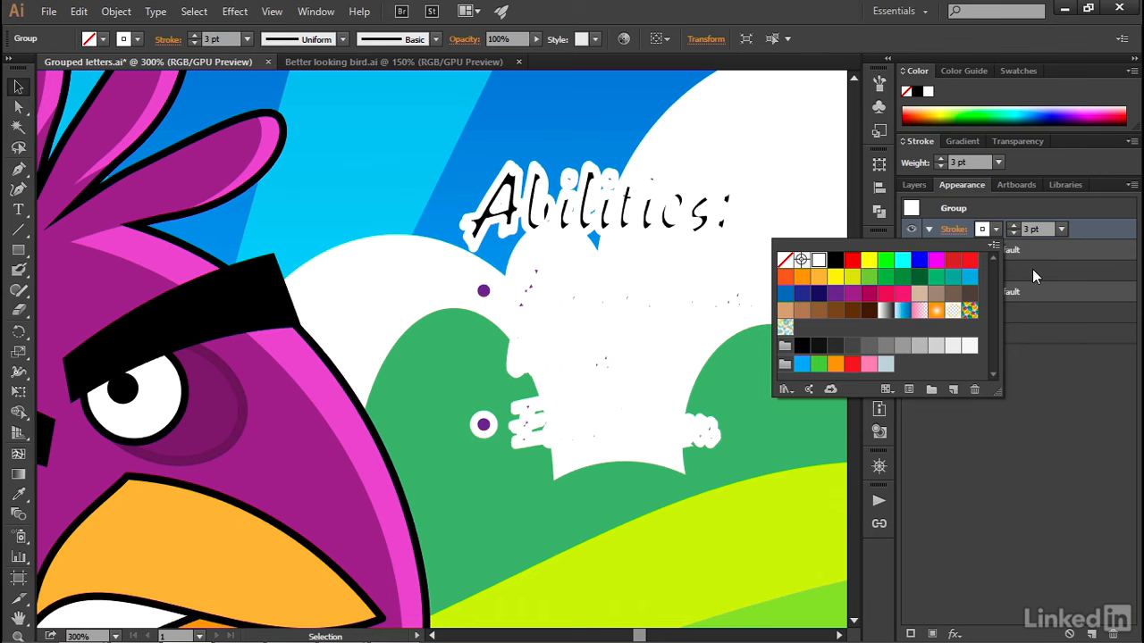
# Give the Abilities group's stroke round-join corners and place it below the group's Contents.
pyautogui.click(954, 231)
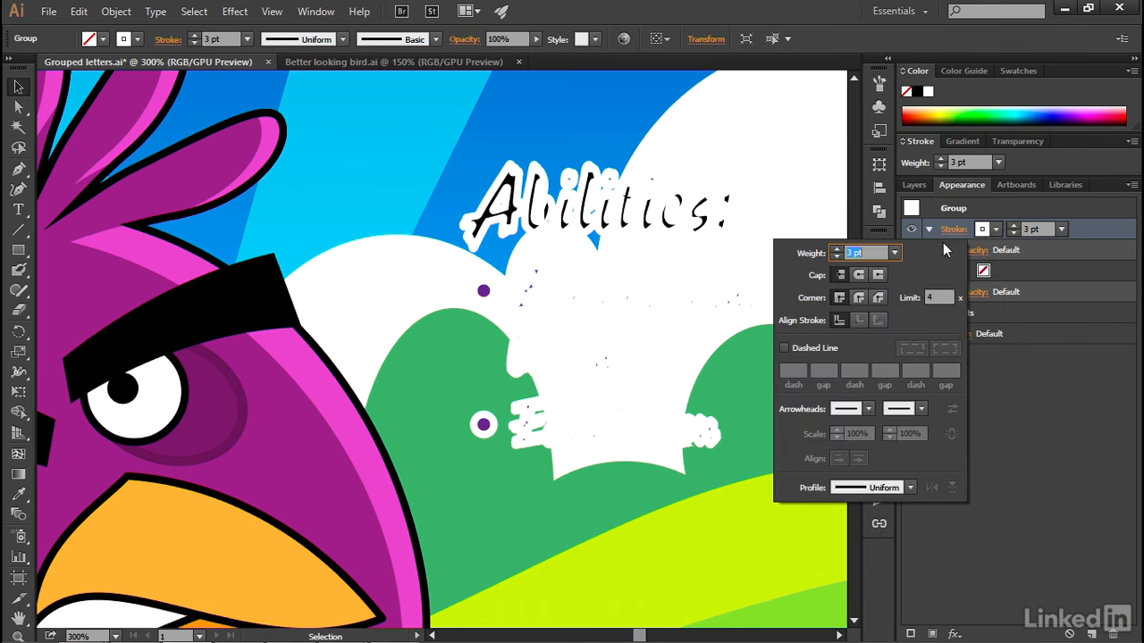
pyautogui.click(858, 299)
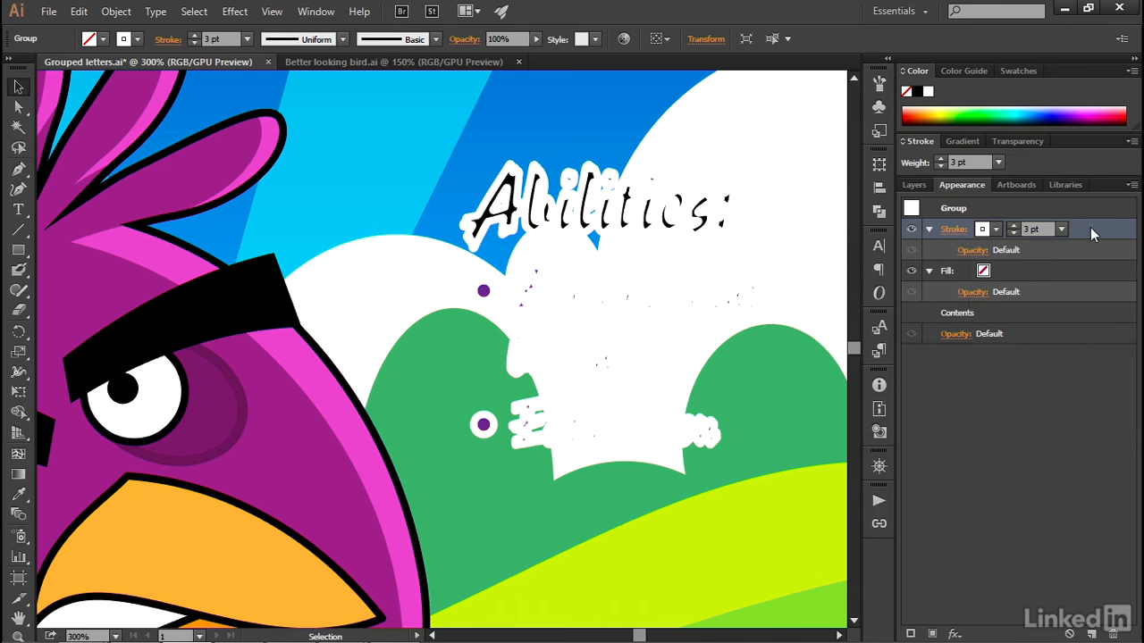
pyautogui.moveTo(1088, 231); pyautogui.dragTo(1071, 322)
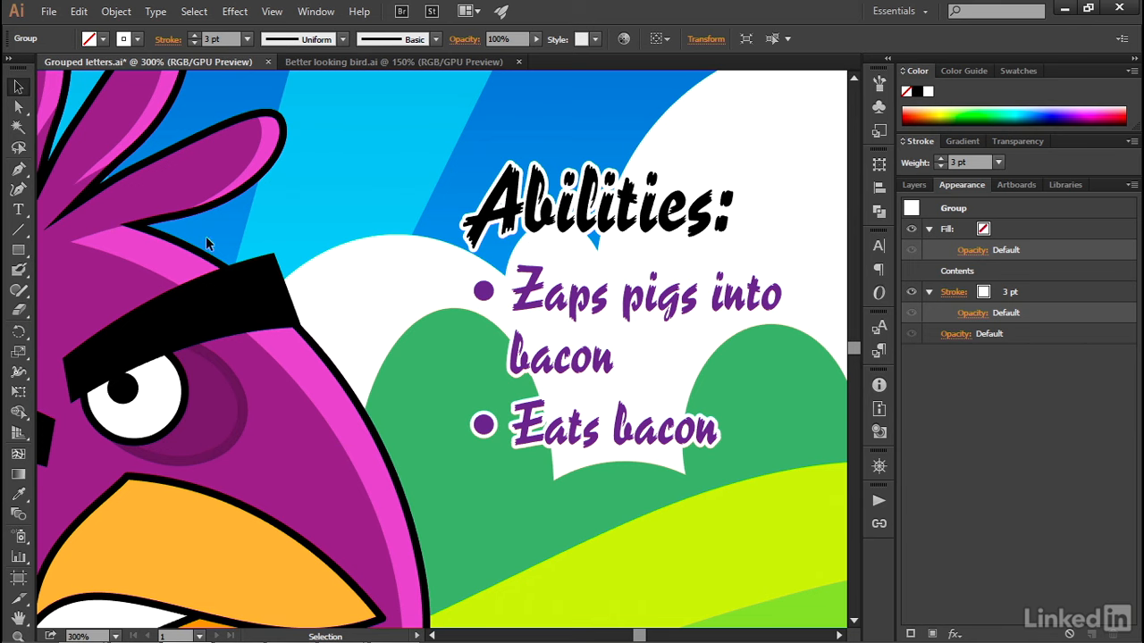
# Change the title group's stroke color to pure black, RGB 0, 0, 0.
pyautogui.press('space')
pyautogui.moveTo(102, 158); pyautogui.dragTo(808, 369)
pyautogui.moveTo(292, 361); pyautogui.dragTo(415, 296)
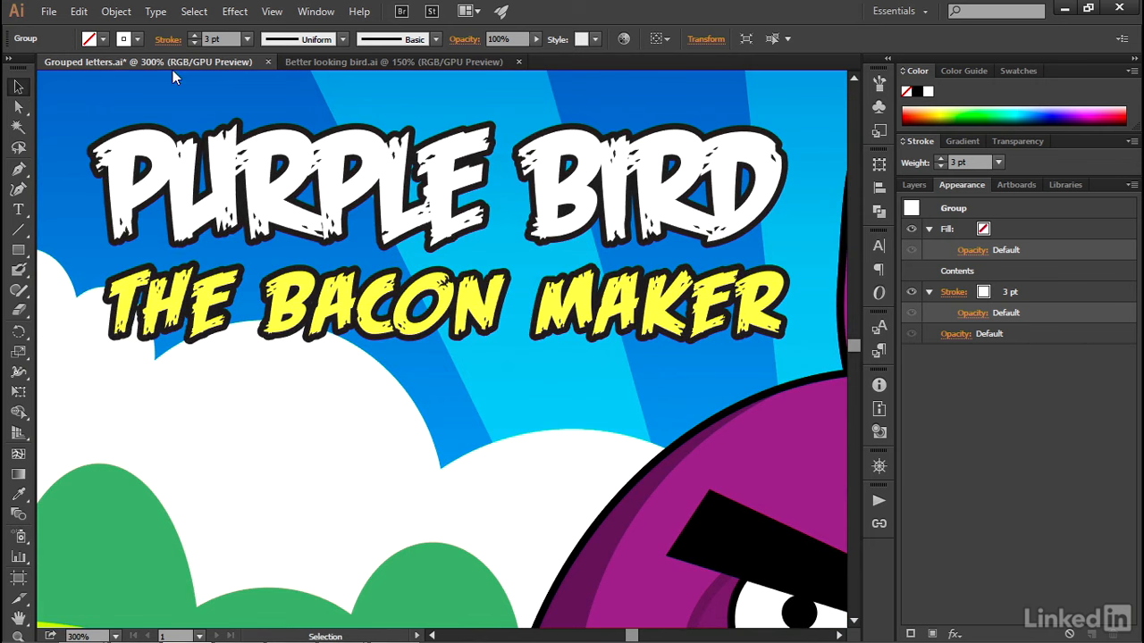
pyautogui.click(566, 190)
pyautogui.click(985, 297)
pyautogui.keyDown('shift'); pyautogui.click(983, 295); pyautogui.keyUp('shift')
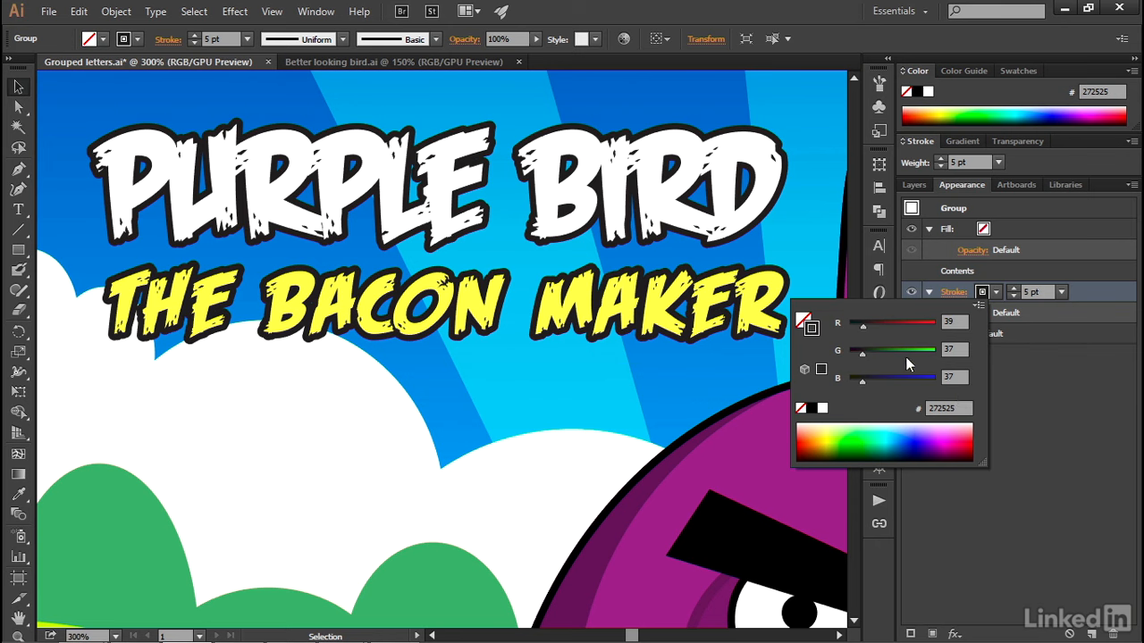
pyautogui.click(812, 410)
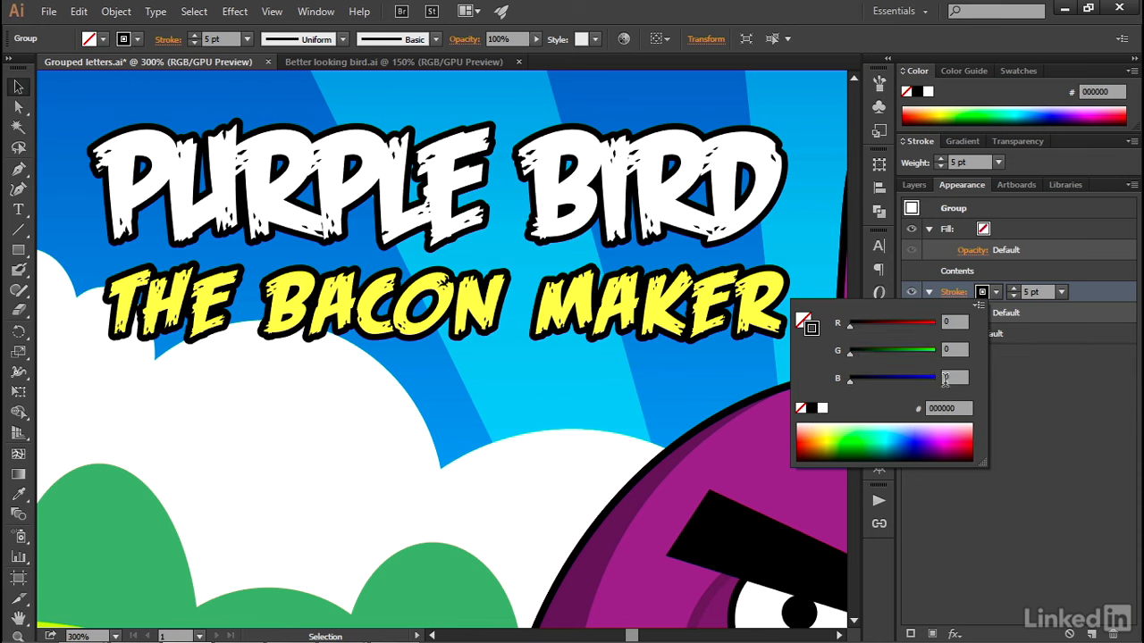
pyautogui.click(997, 295)
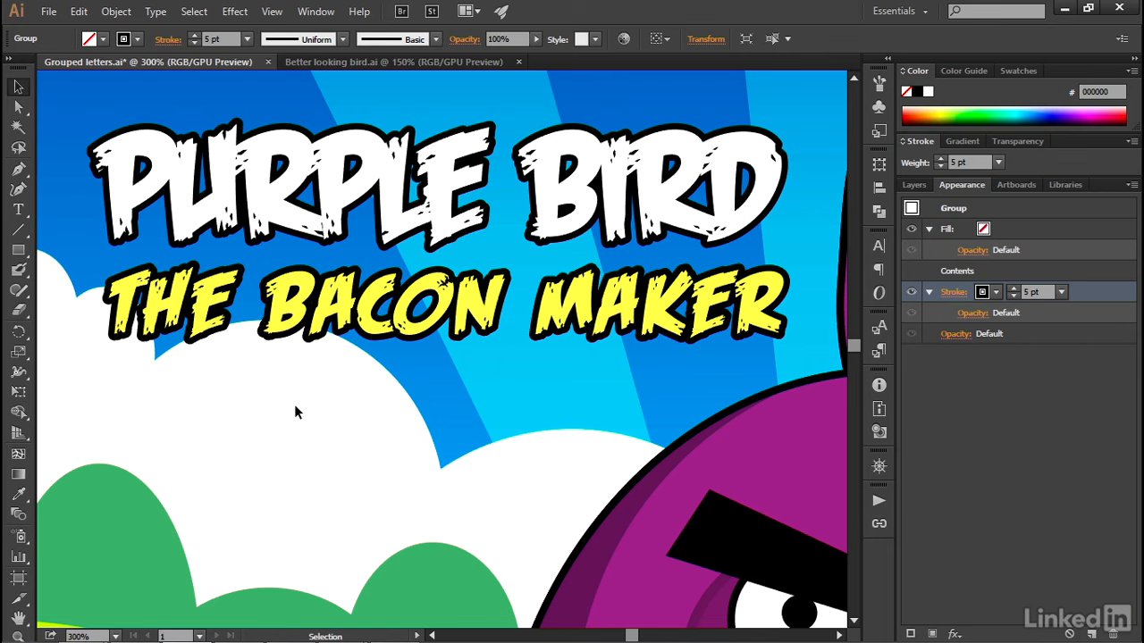
# Show the selection edges again, view the whole artwork at 150%, and deselect everything.
pyautogui.hotkey('ctrl', 'h')
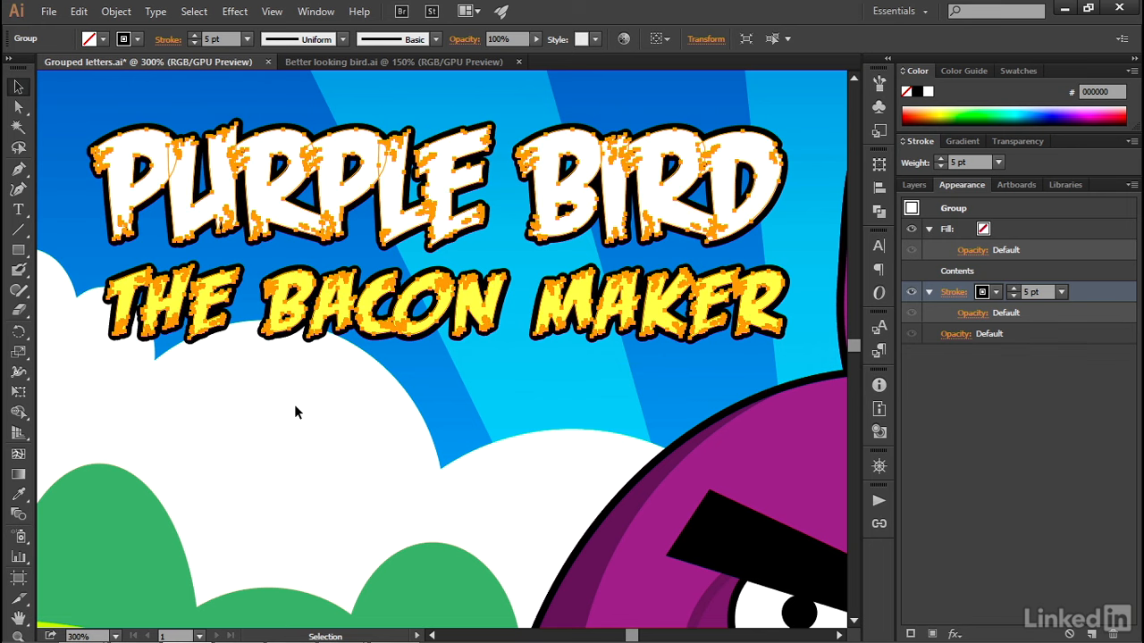
pyautogui.hotkey('ctrl', '0')
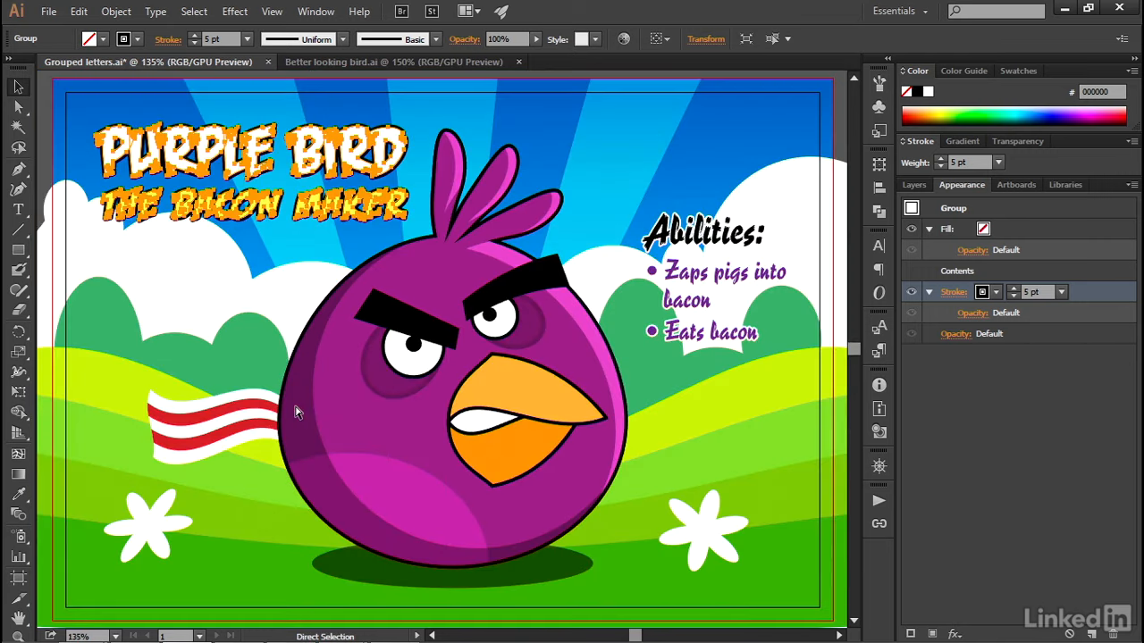
pyautogui.hotkey('ctrl', '=')
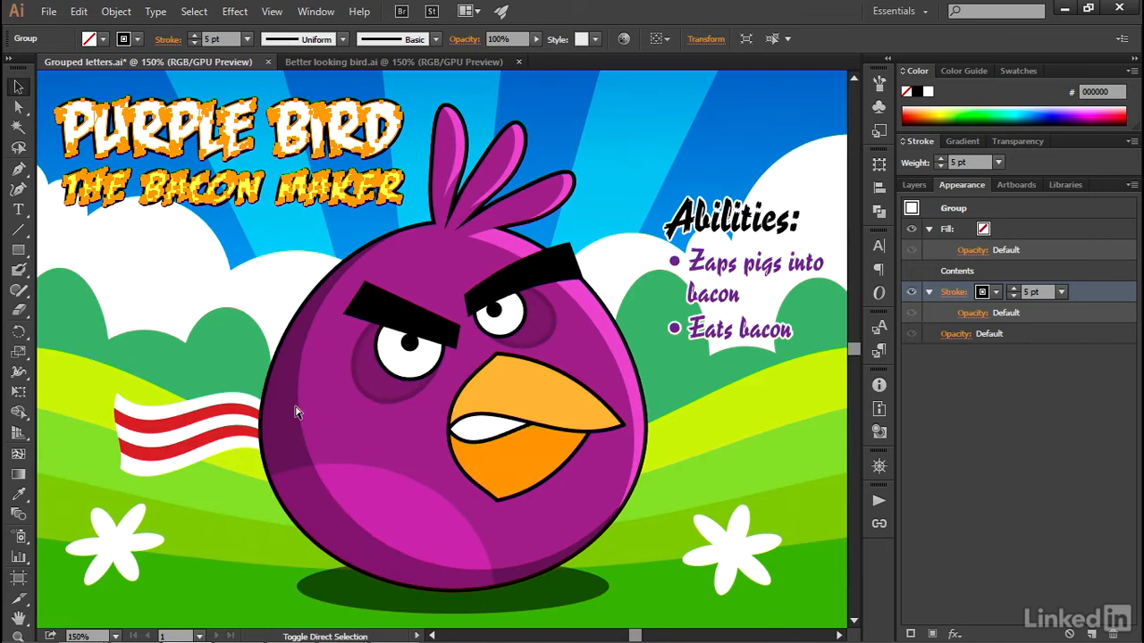
pyautogui.hotkey('ctrl', 'shift', 'a')
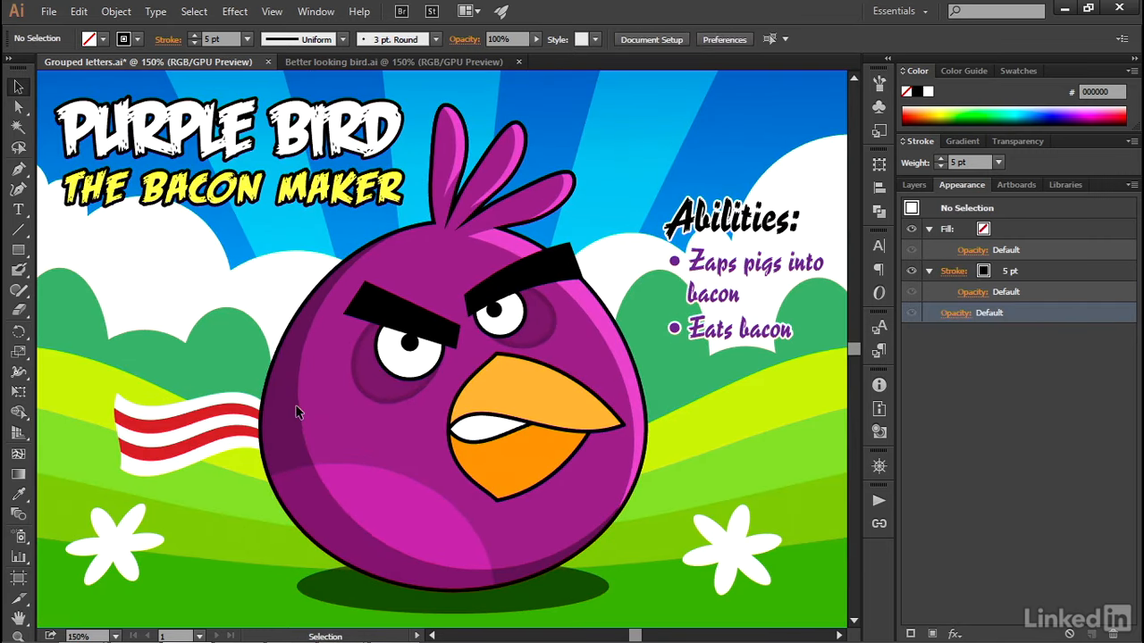